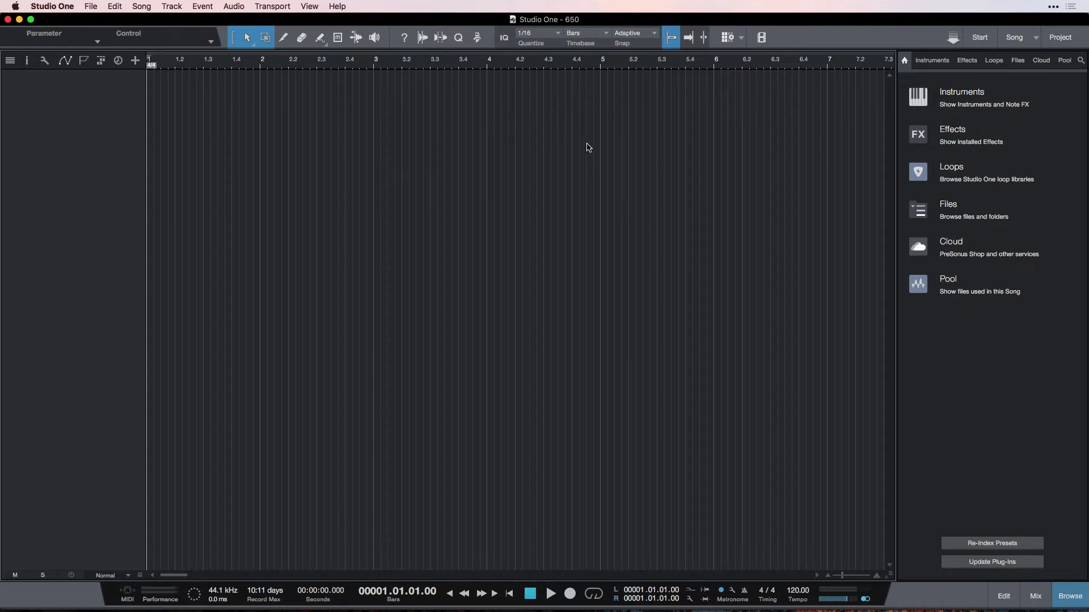
pyautogui.click(979, 39)
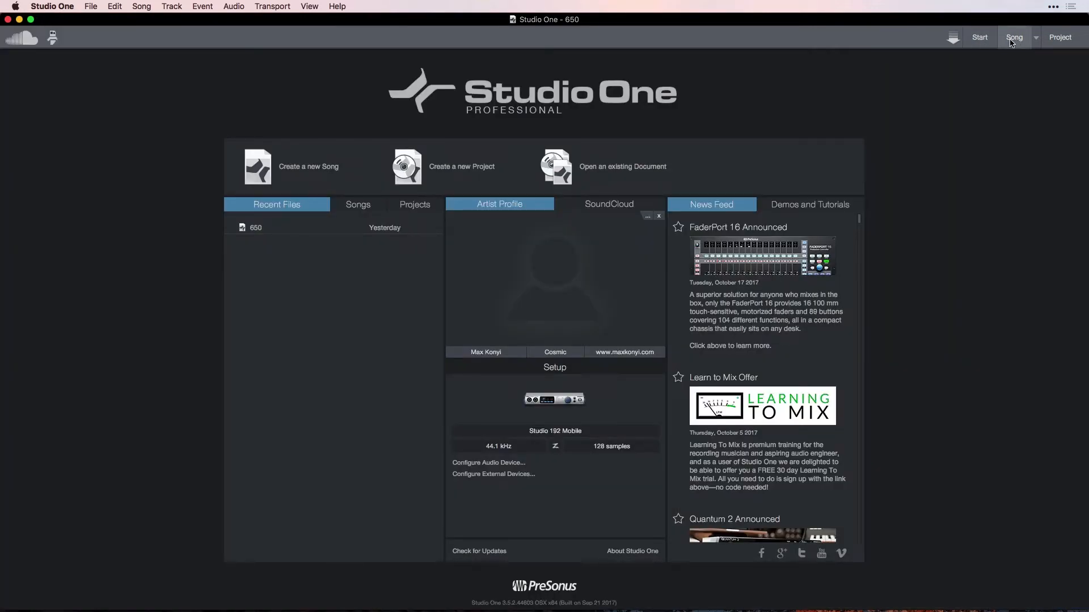
pyautogui.click(1012, 41)
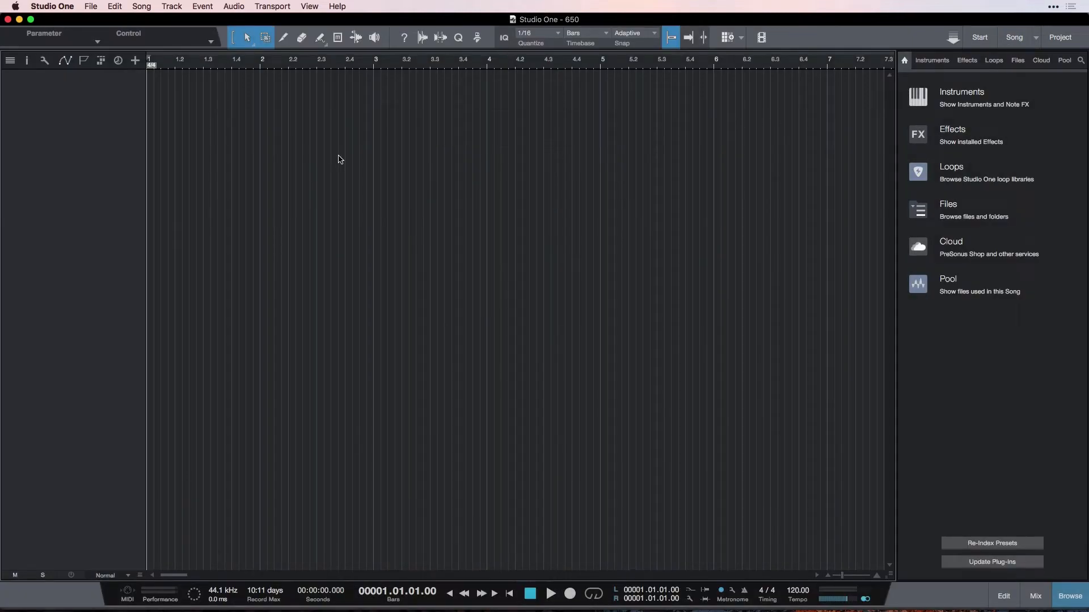
# Open the Studio One Installation window and set the configuration to Full Installation.
pyautogui.click(54, 7)
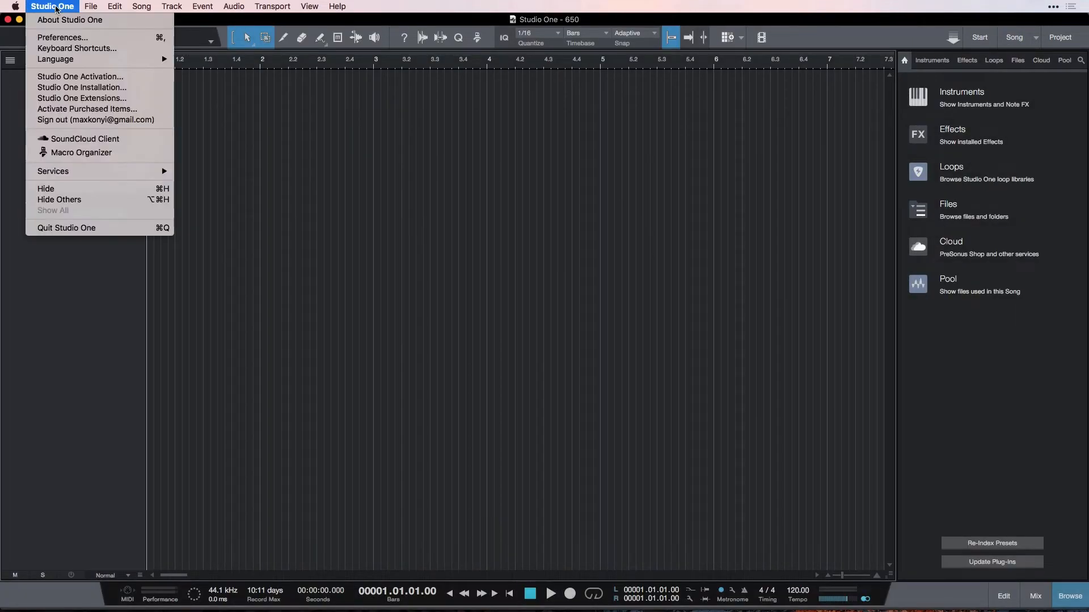
pyautogui.click(144, 94)
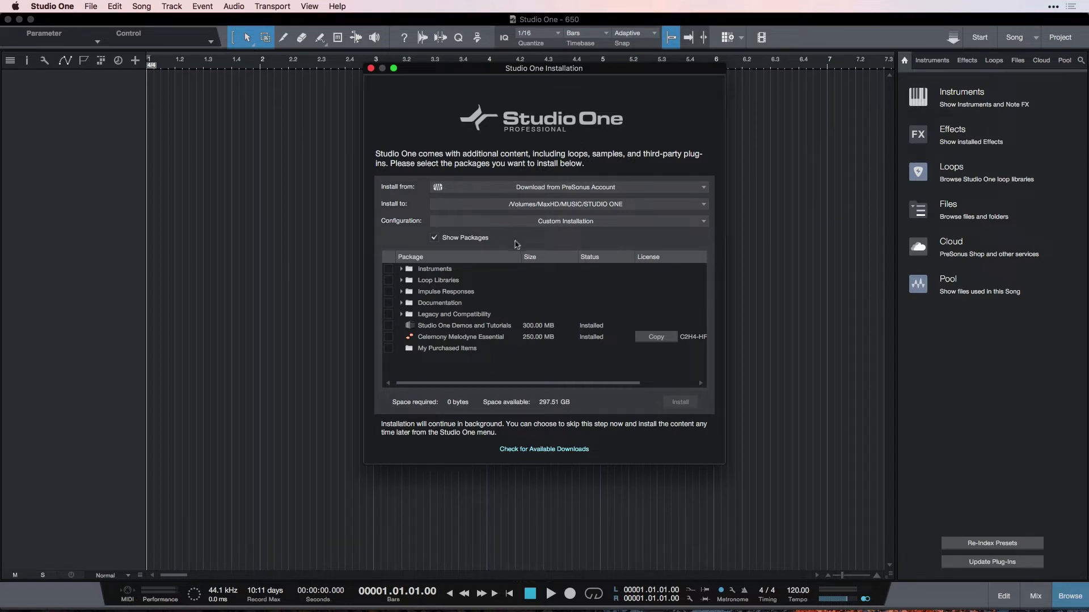
pyautogui.click(606, 226)
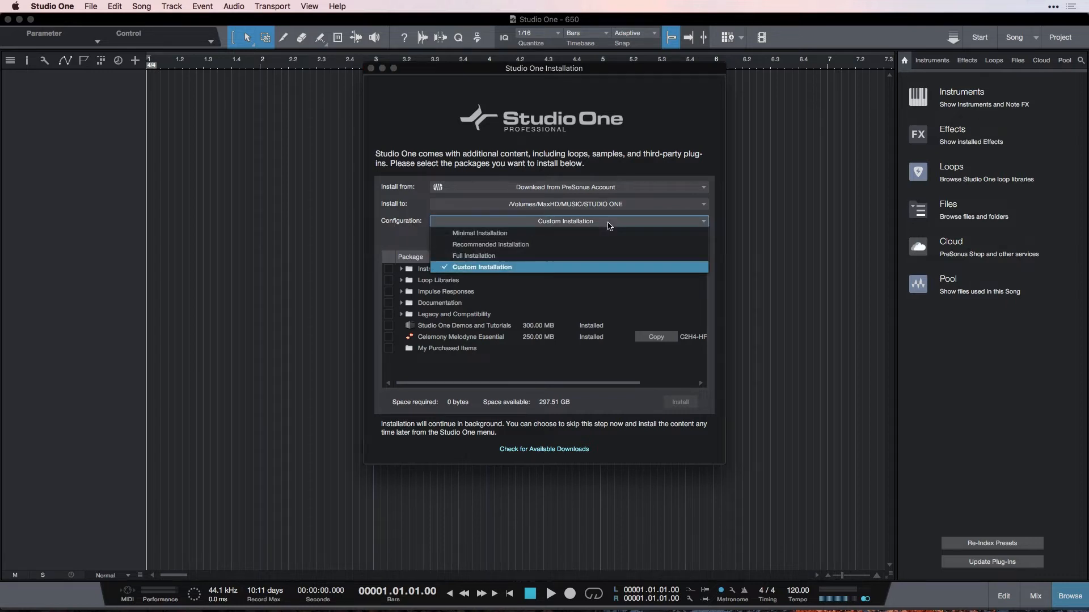
pyautogui.click(568, 256)
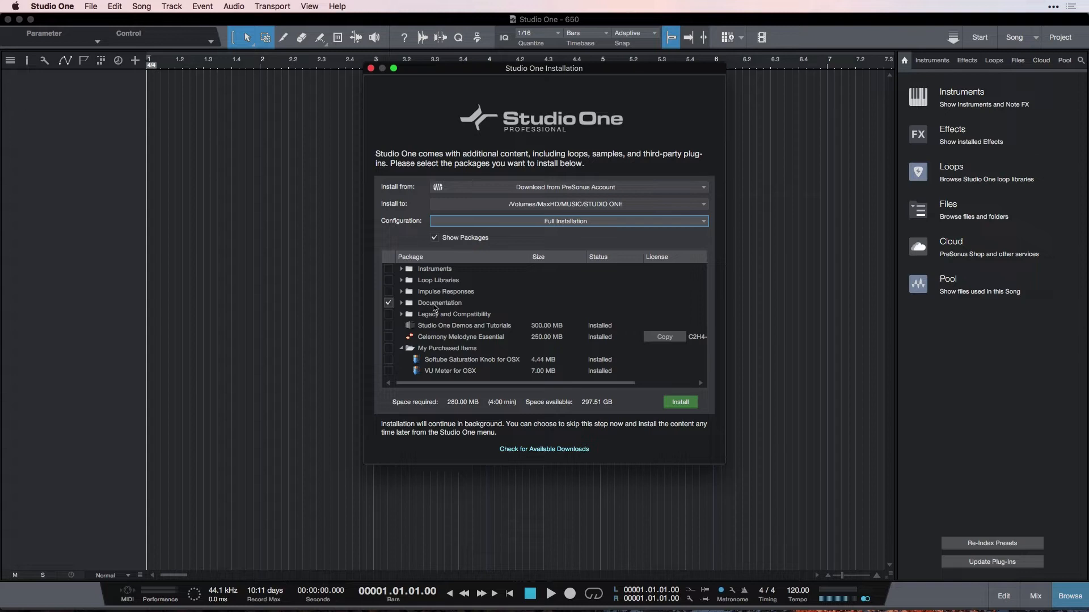
# Exclude the German, French, Spanish and Japanese reference manuals from the Documentation packages and close the installation window.
pyautogui.click(402, 304)
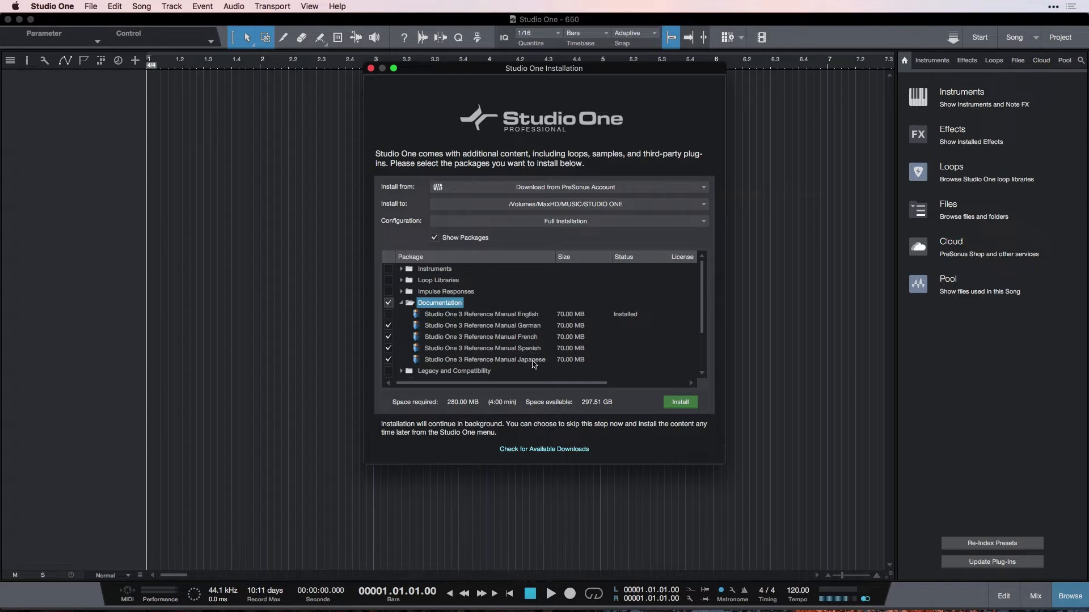
pyautogui.click(389, 328)
pyautogui.click(388, 337)
pyautogui.click(389, 347)
pyautogui.click(388, 360)
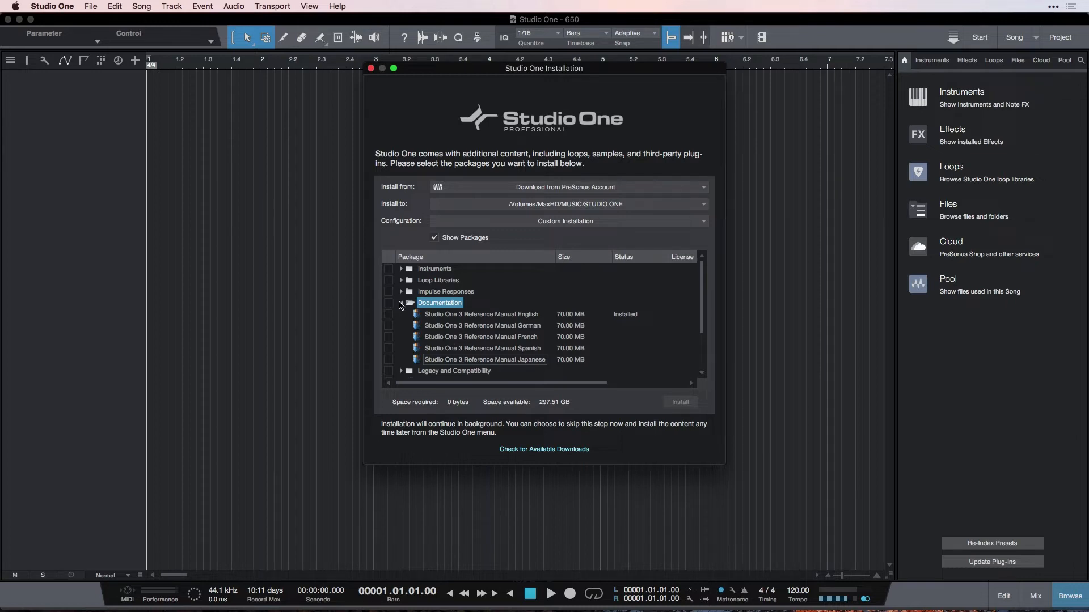
pyautogui.click(401, 303)
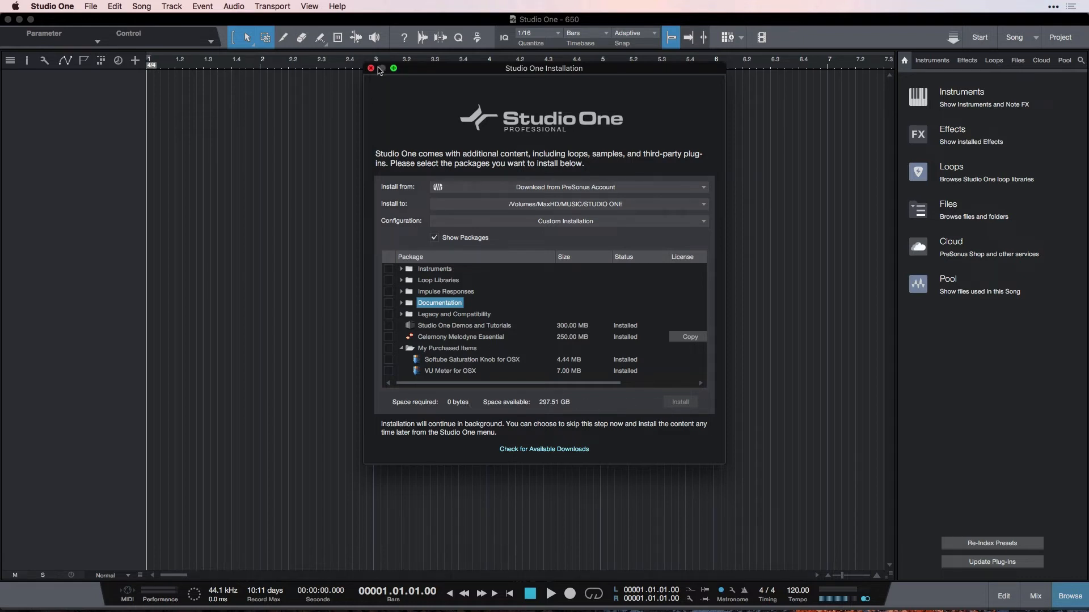
pyautogui.click(371, 69)
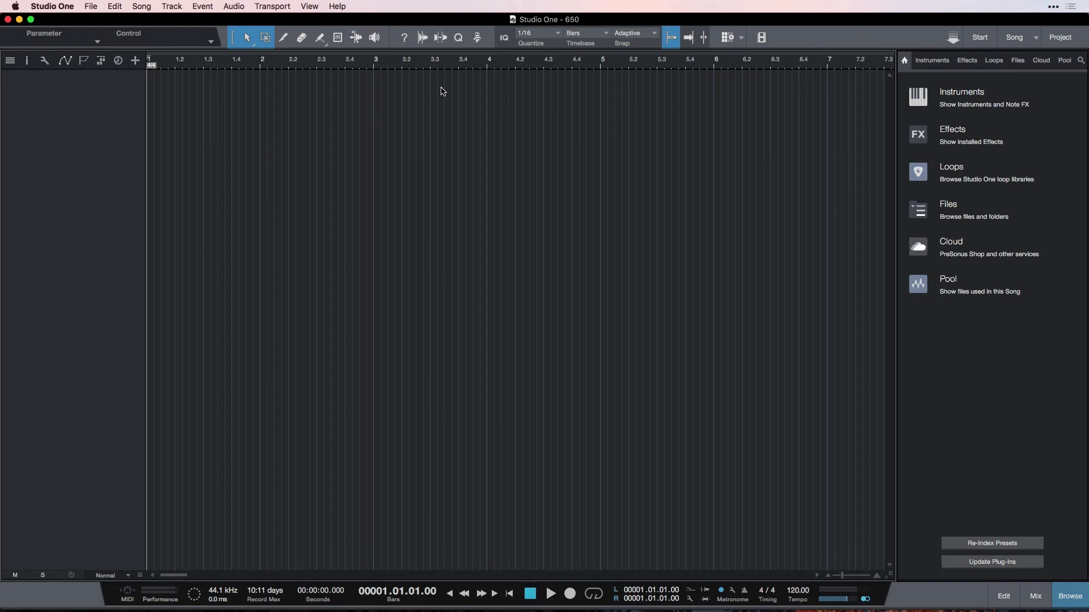
# Switch to Finder and select Lydian Loops Vol. 1.soundset in the Downloads folder.
pyautogui.press('super+Tab')
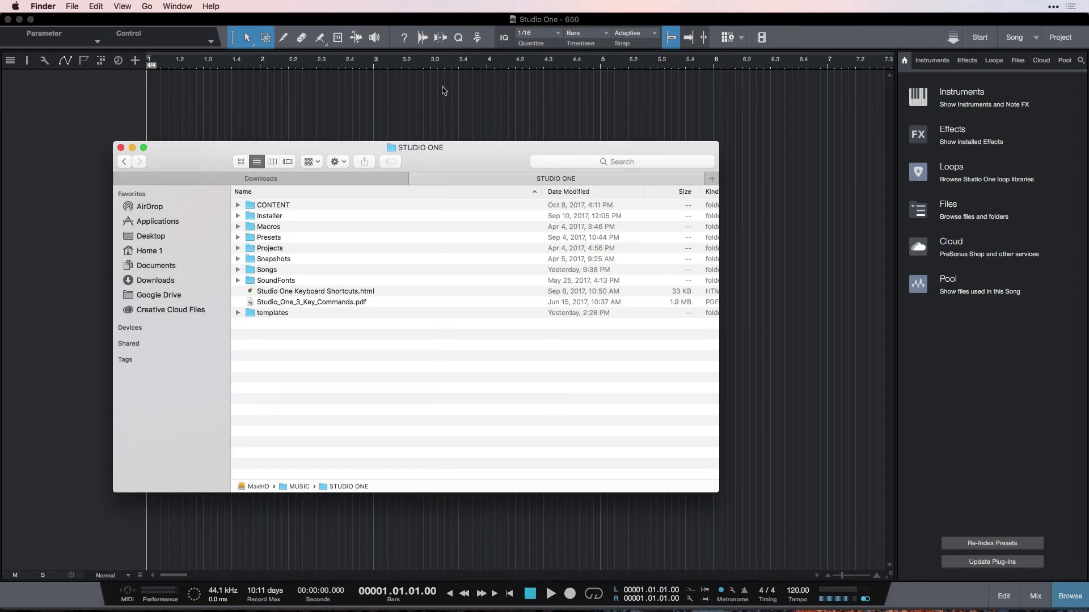
pyautogui.click(324, 178)
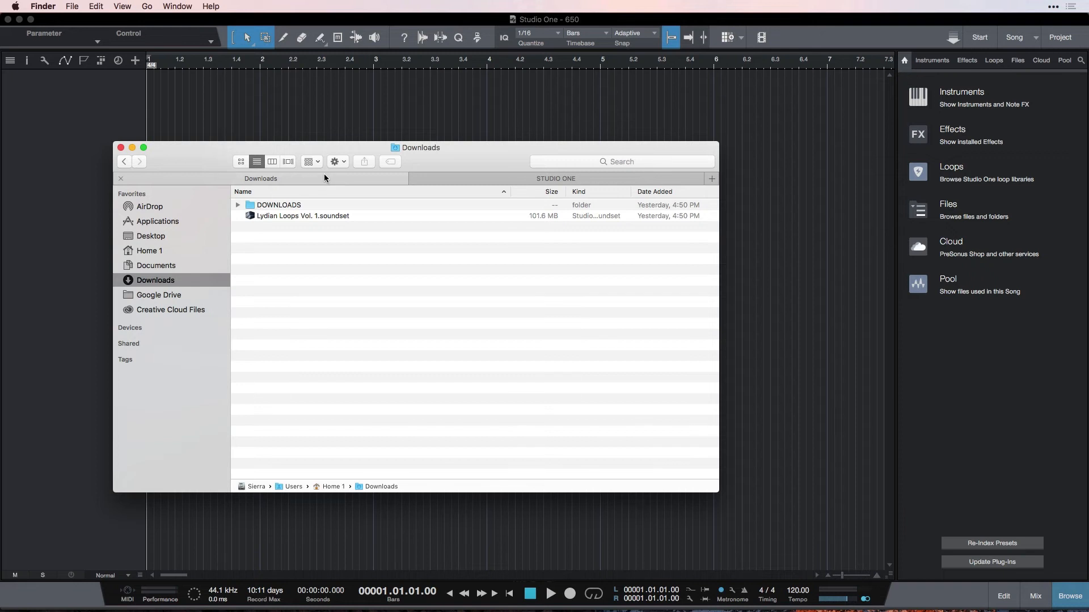
pyautogui.click(305, 217)
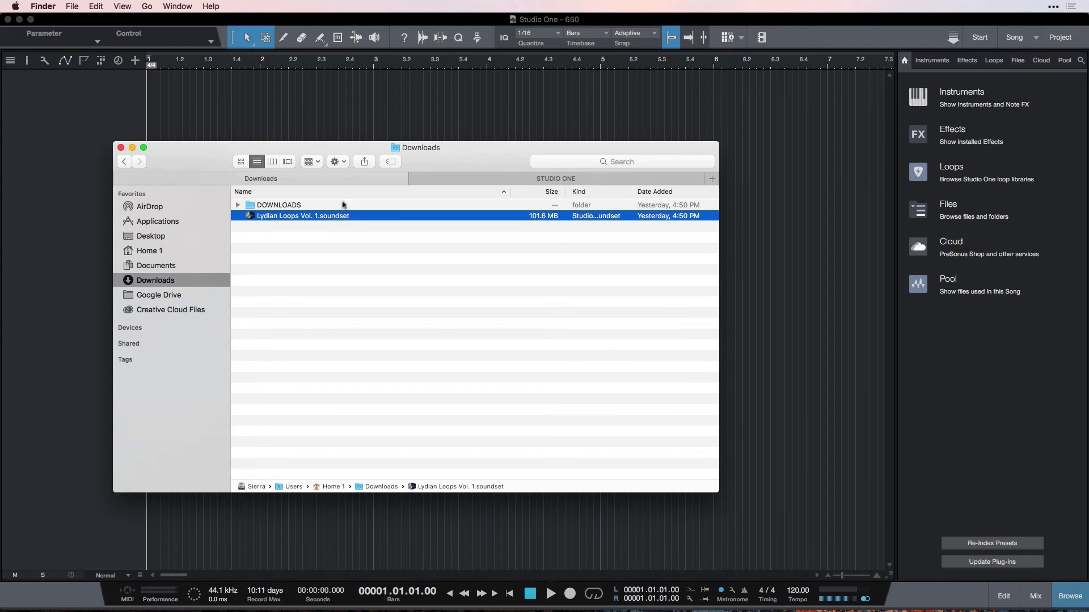
# Open the Sound Sets folder inside STUDIO ONE's CONTENT folder and look through its soundset files.
pyautogui.click(488, 179)
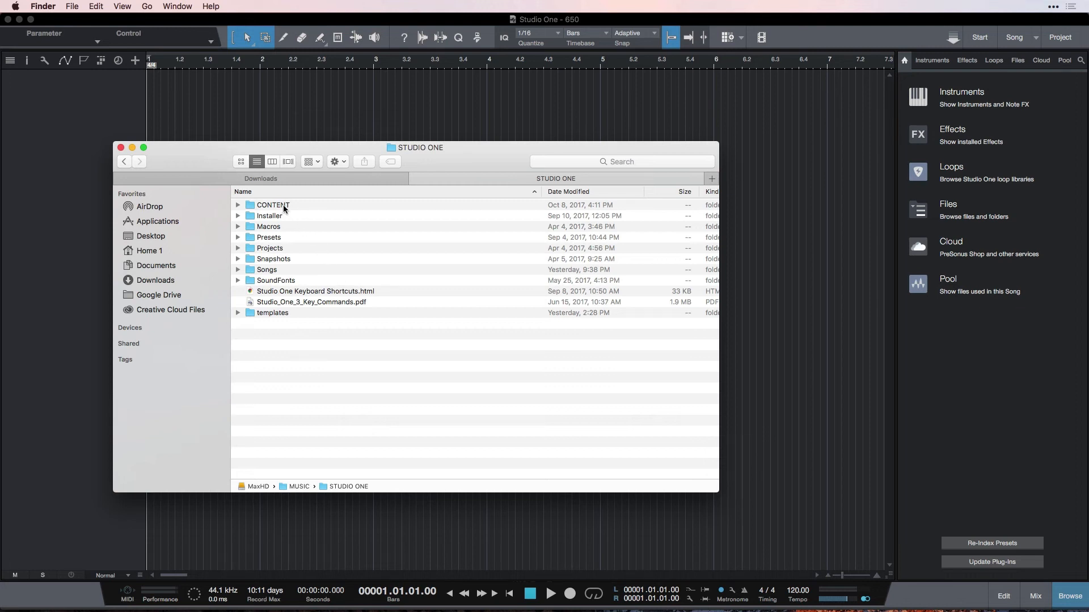
pyautogui.click(238, 207)
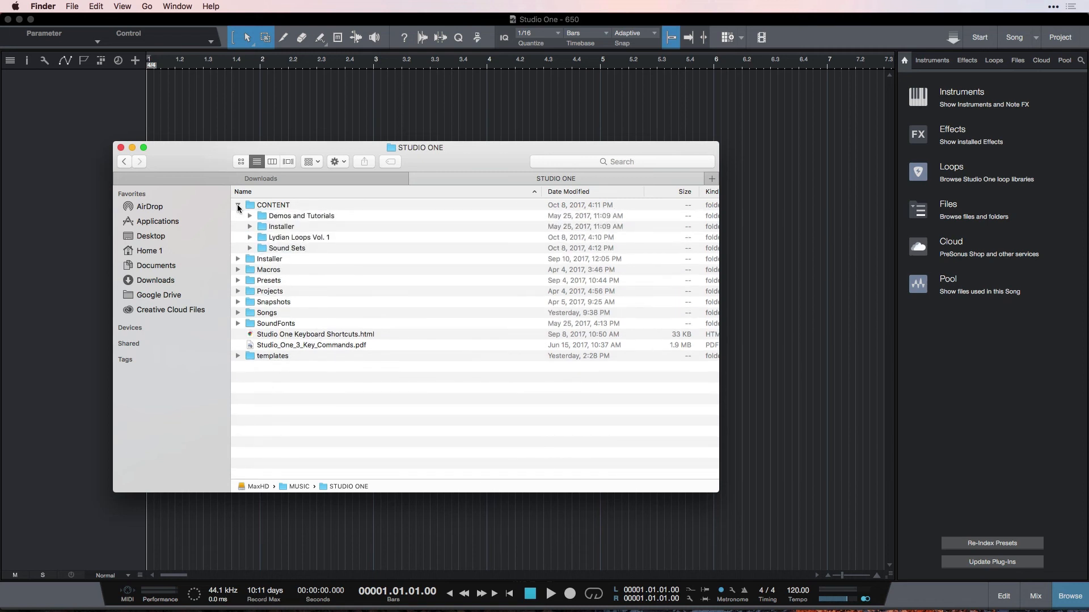
pyautogui.doubleClick(289, 248)
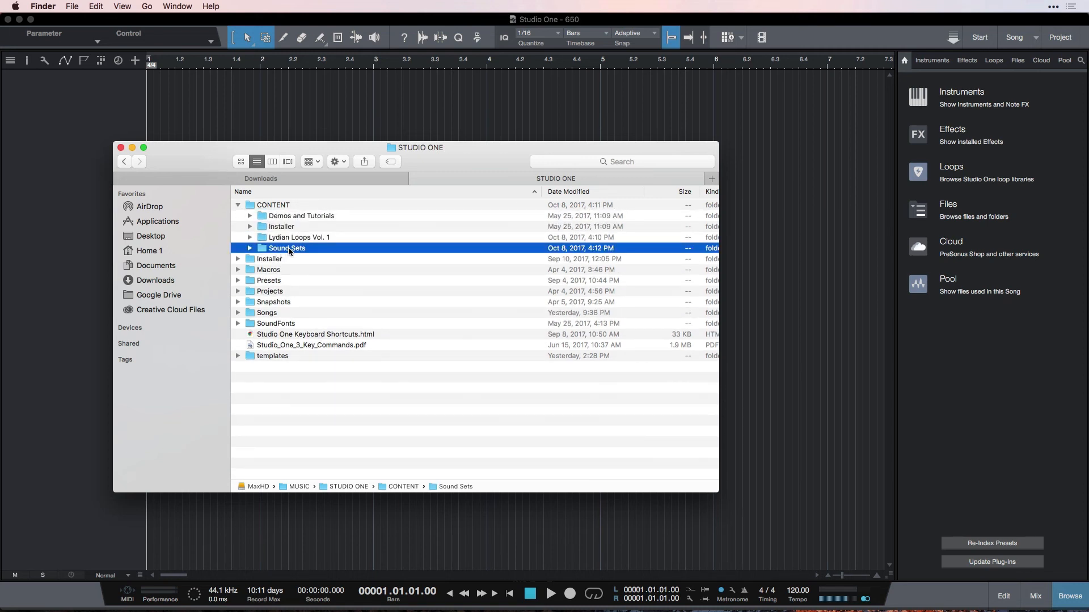
pyautogui.scroll(-3, 383, 226)
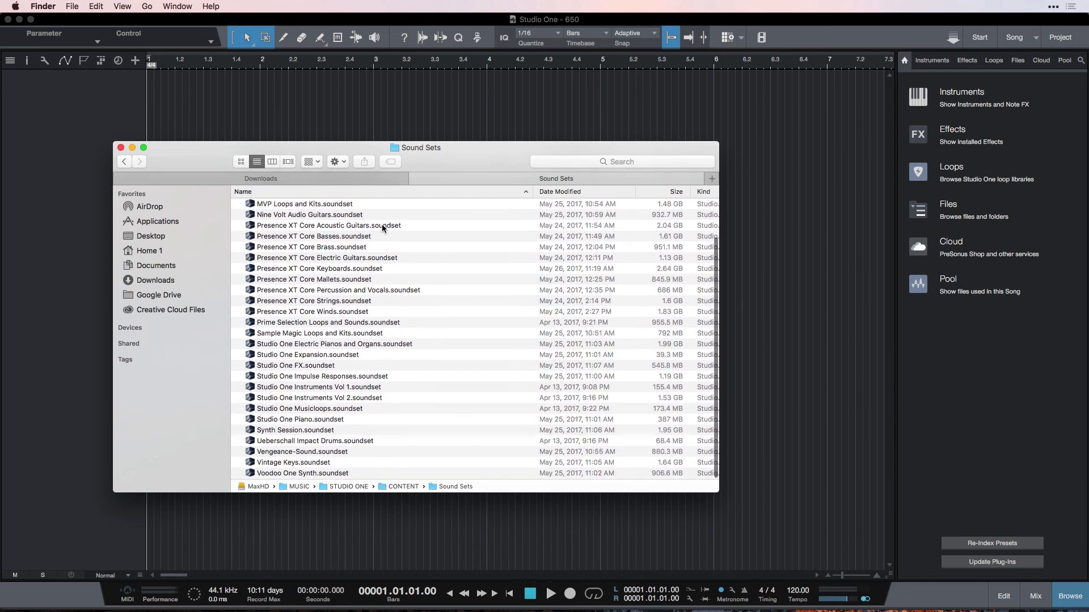
pyautogui.scroll(3, 382, 223)
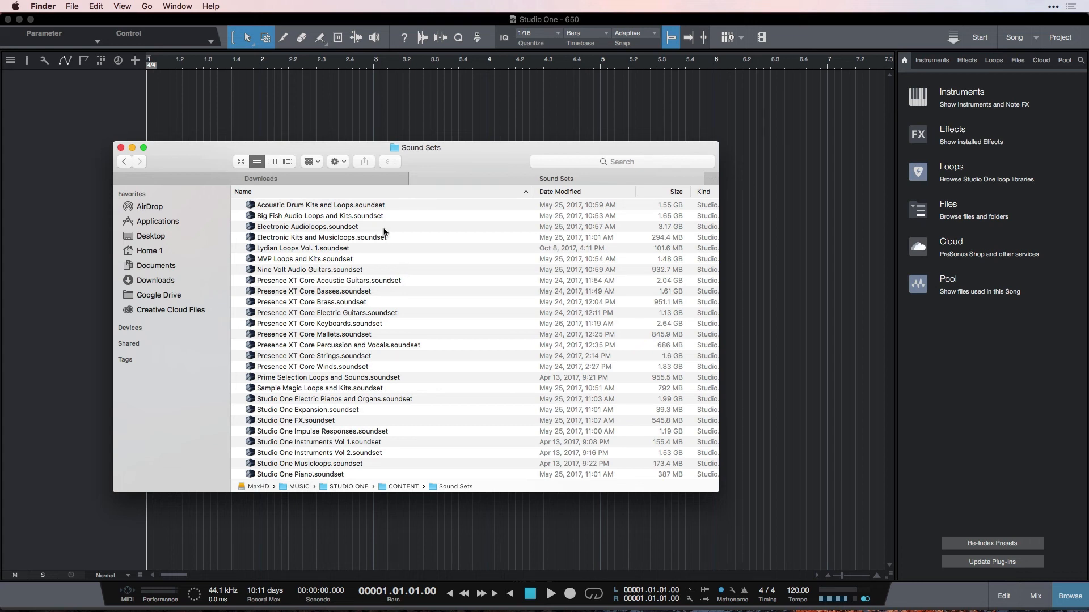
# Try to move Lydian Loops Vol. 1.soundset from Downloads into the Sound Sets folder, stopping rather than replacing the existing file.
pyautogui.click(363, 179)
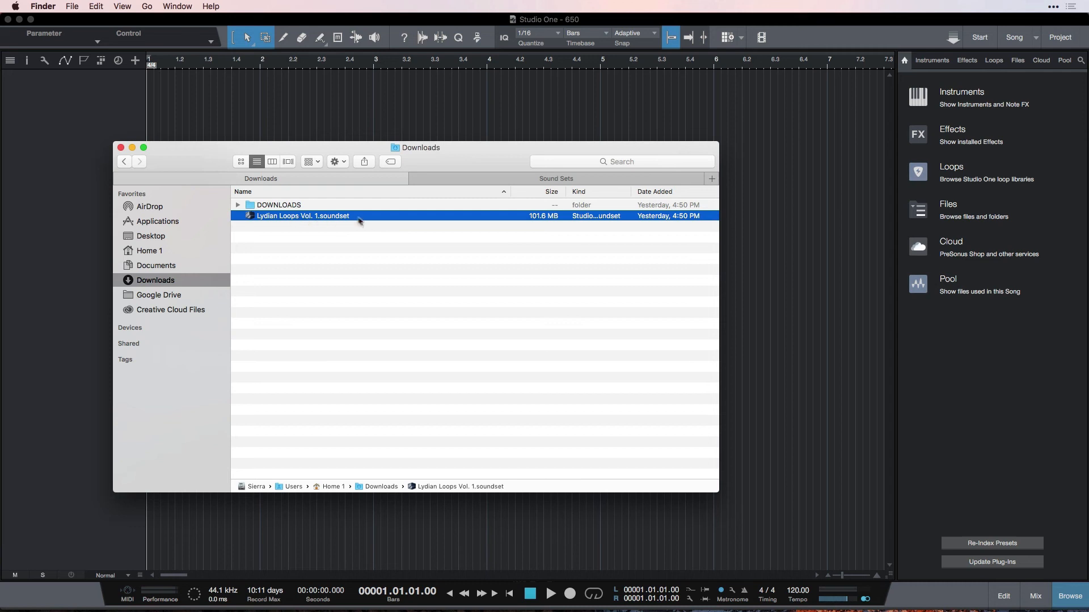
pyautogui.moveTo(362, 218); pyautogui.dragTo(492, 181)
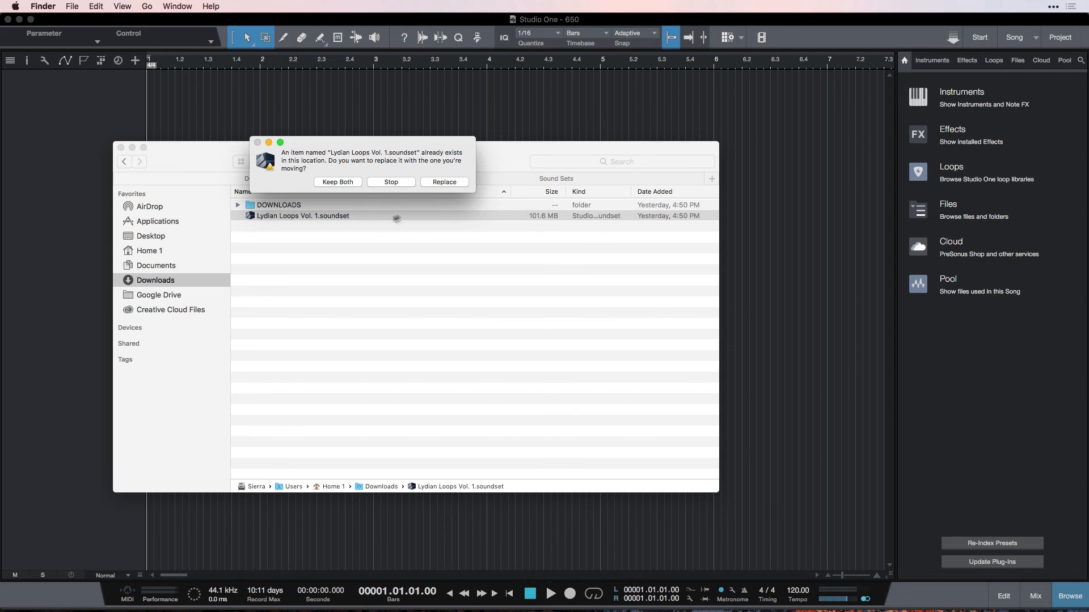
pyautogui.click(390, 182)
# Locate and select Lydian Loops Vol. 1.soundset in the Sound Sets folder.
pyautogui.click(481, 181)
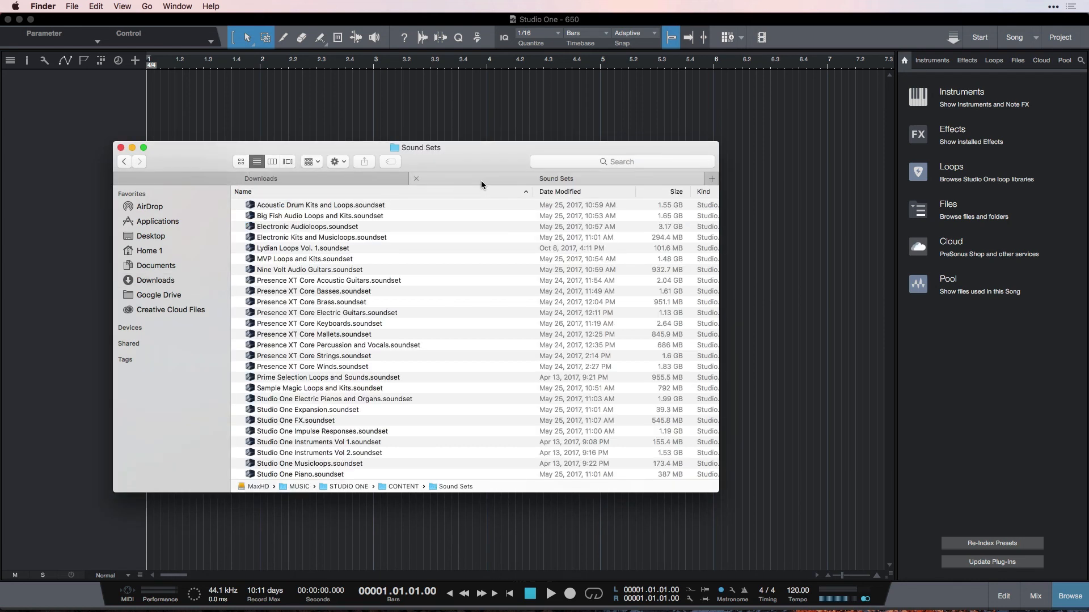
pyautogui.scroll(-3, 445, 224)
pyautogui.scroll(2, 444, 224)
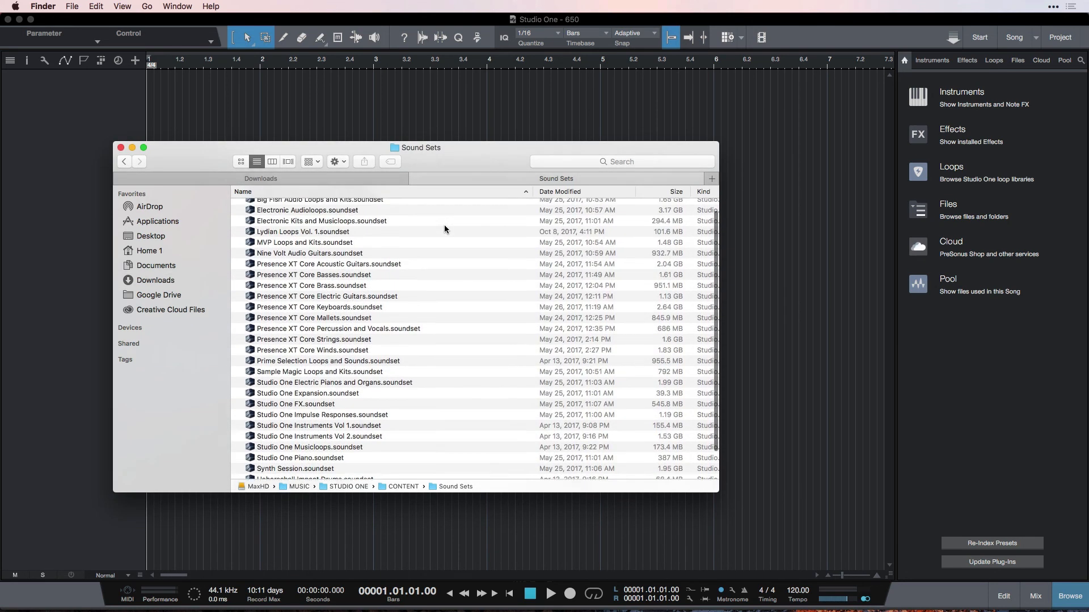
pyautogui.click(301, 242)
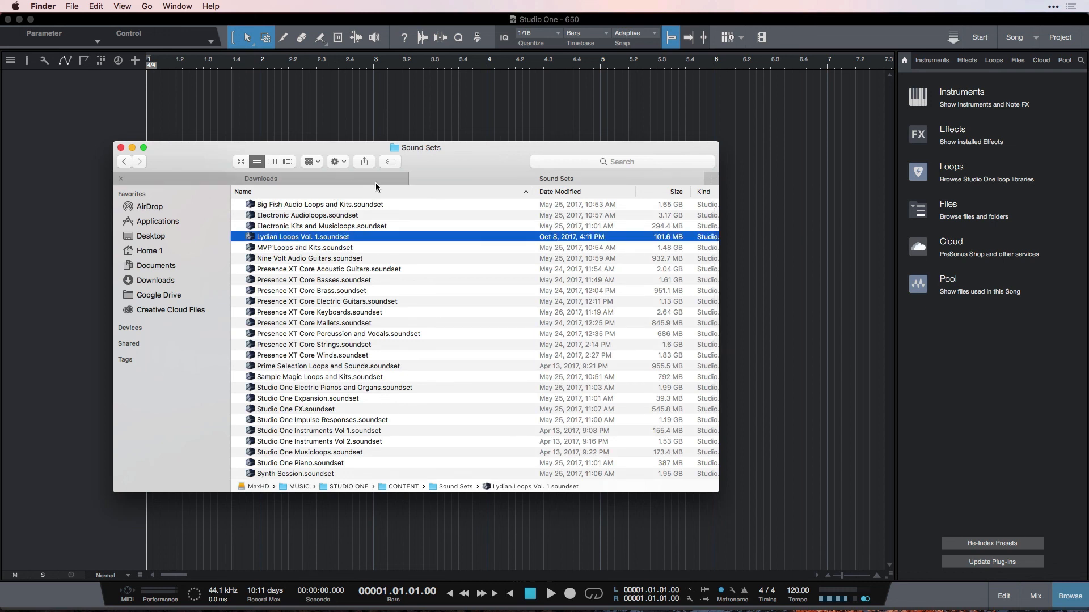
# Switch back to Studio One, quit and relaunch it, and reopen the recent song 650.
pyautogui.click(67, 105)
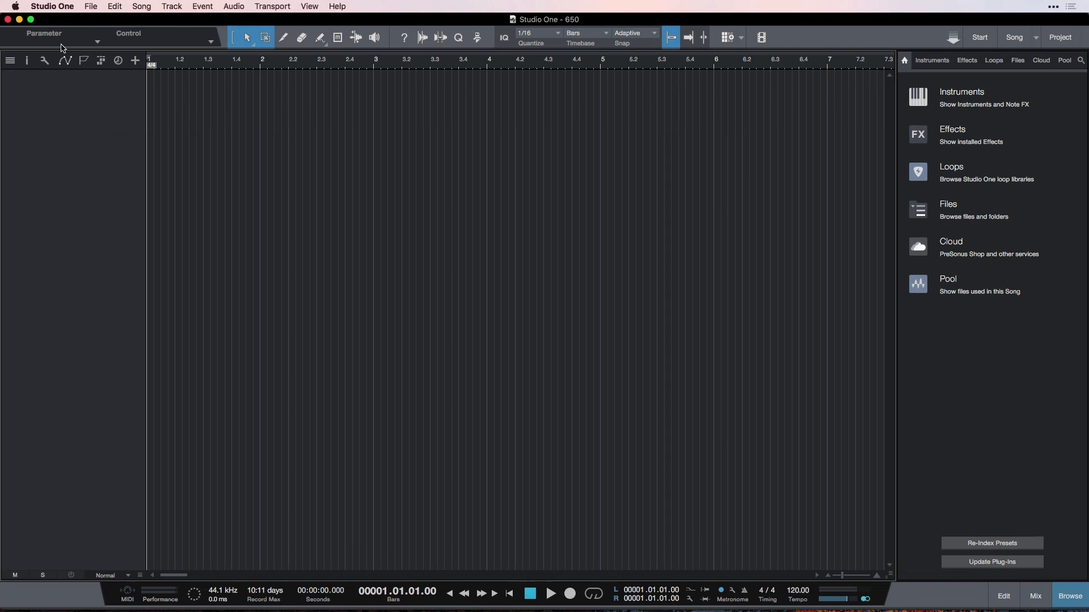
pyautogui.click(53, 6)
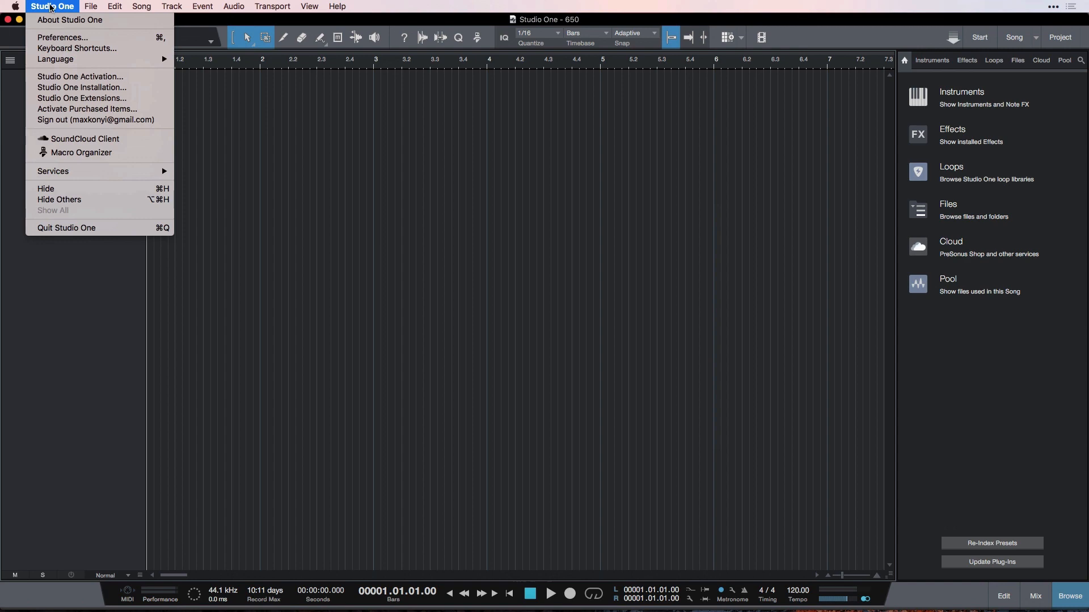
pyautogui.click(90, 228)
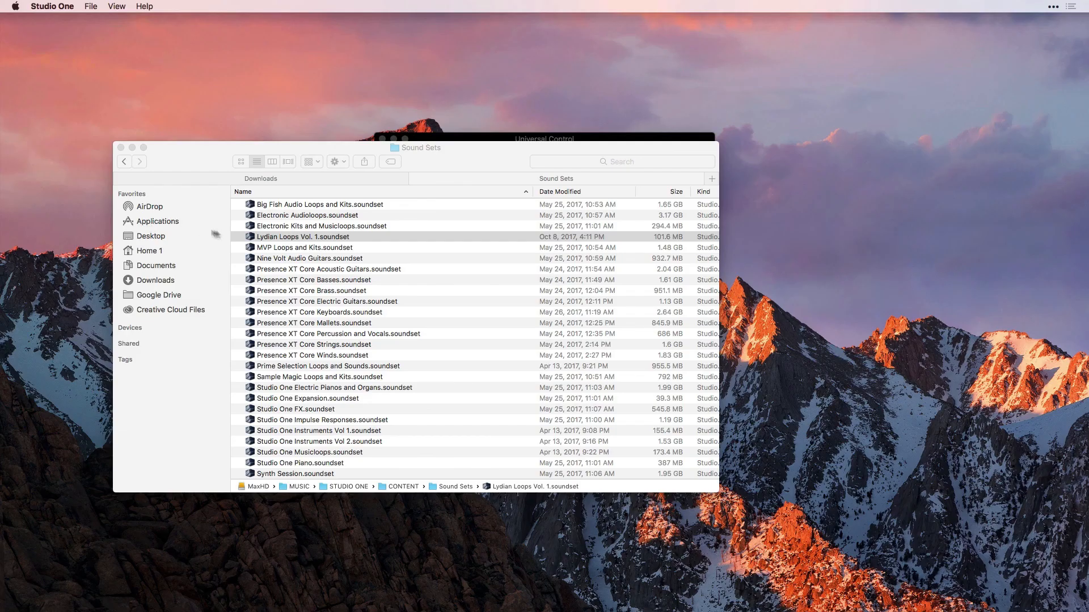
pyautogui.moveTo(482, 602)
pyautogui.click(555, 597)
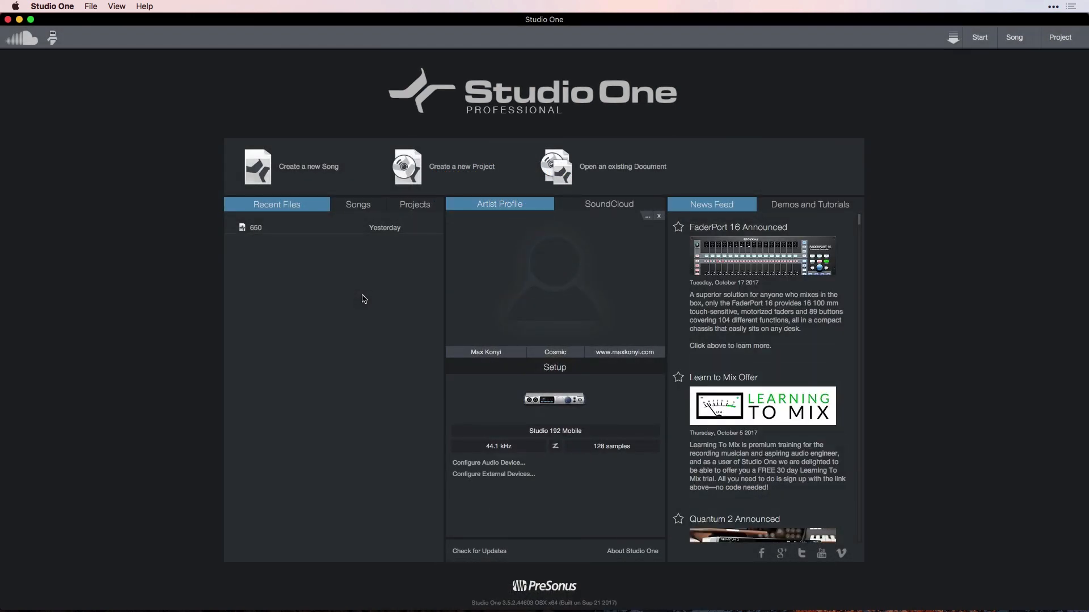
pyautogui.click(253, 229)
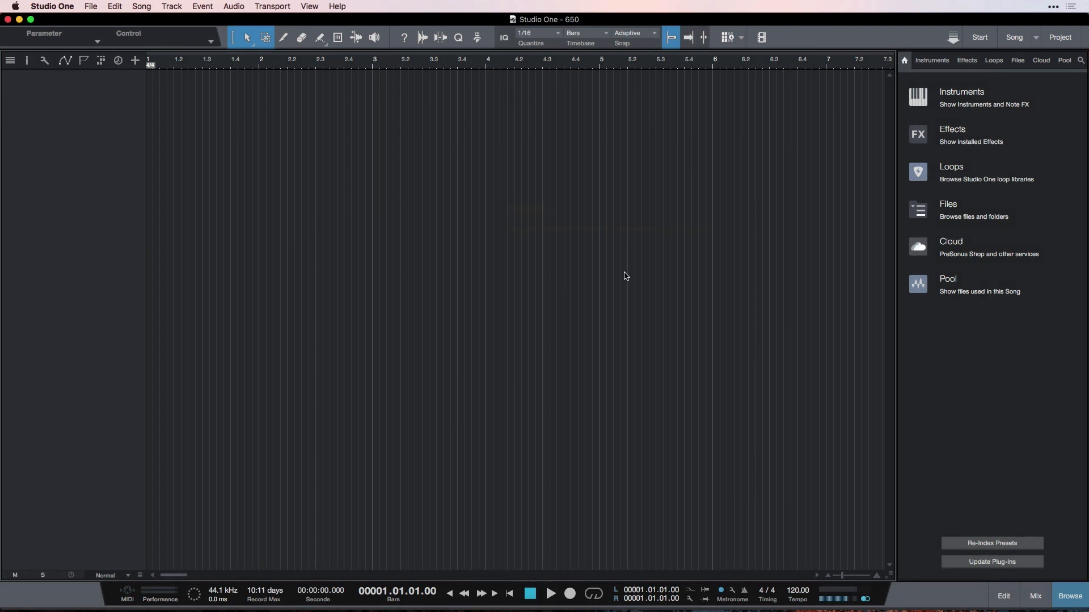